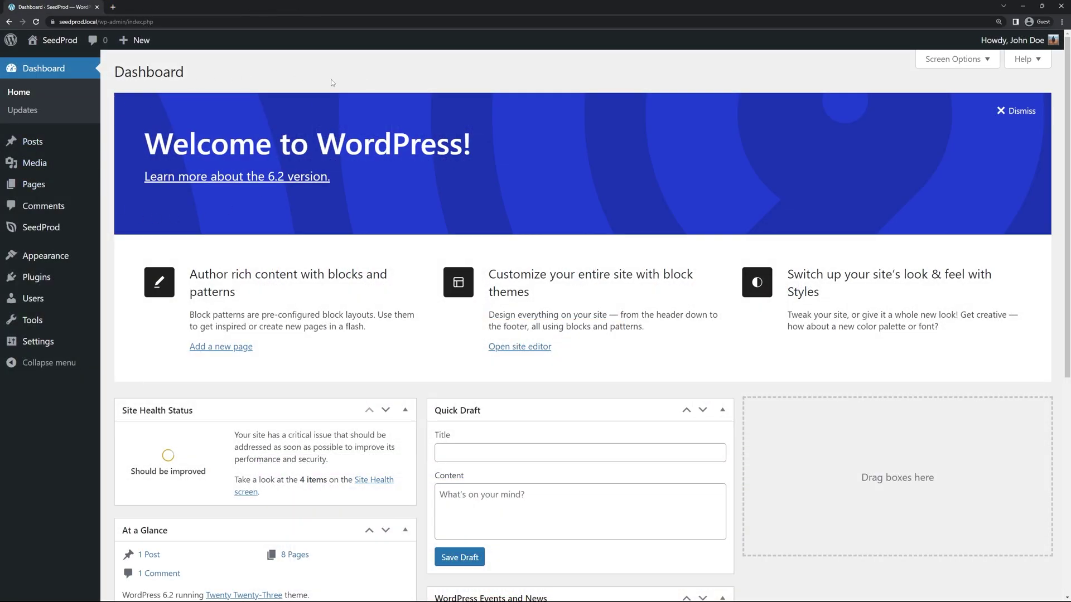
Step: Go to SeedProd's Landing Pages screen from the admin sidebar and scroll the empty landing page list
{"action": "mouse_move", "coordinate": [45, 232]}
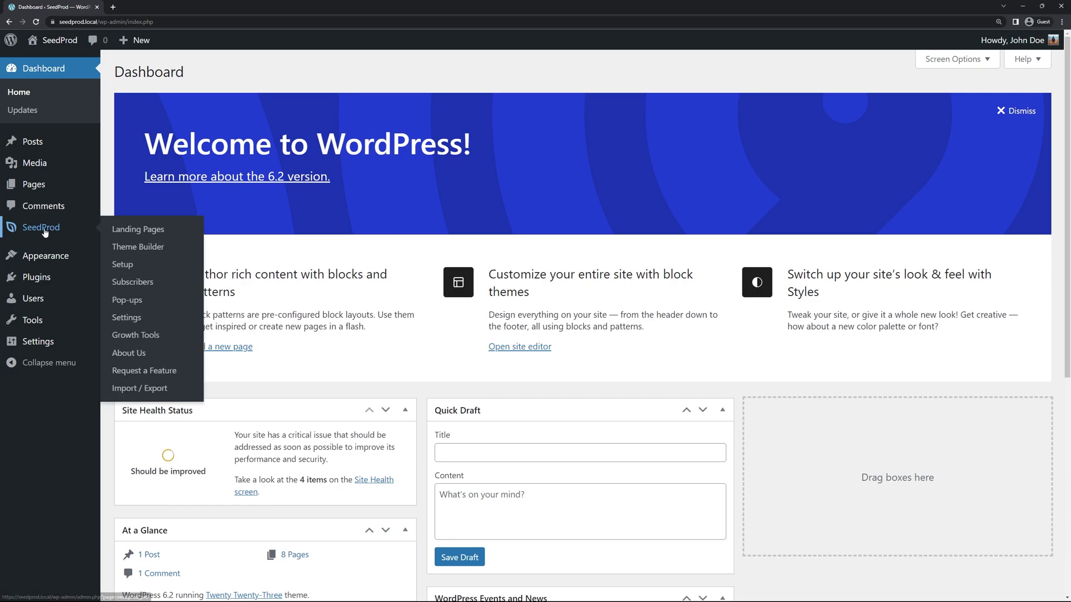
{"action": "left_click", "coordinate": [149, 231]}
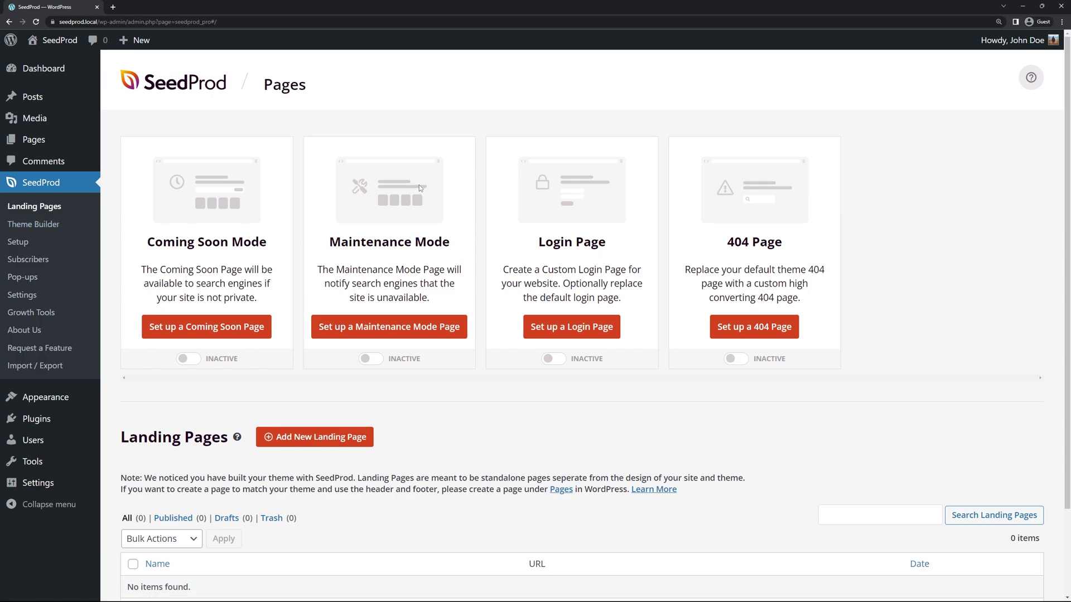
{"action": "scroll", "coordinate": [419, 185], "scroll_direction": "down", "scroll_amount": 3}
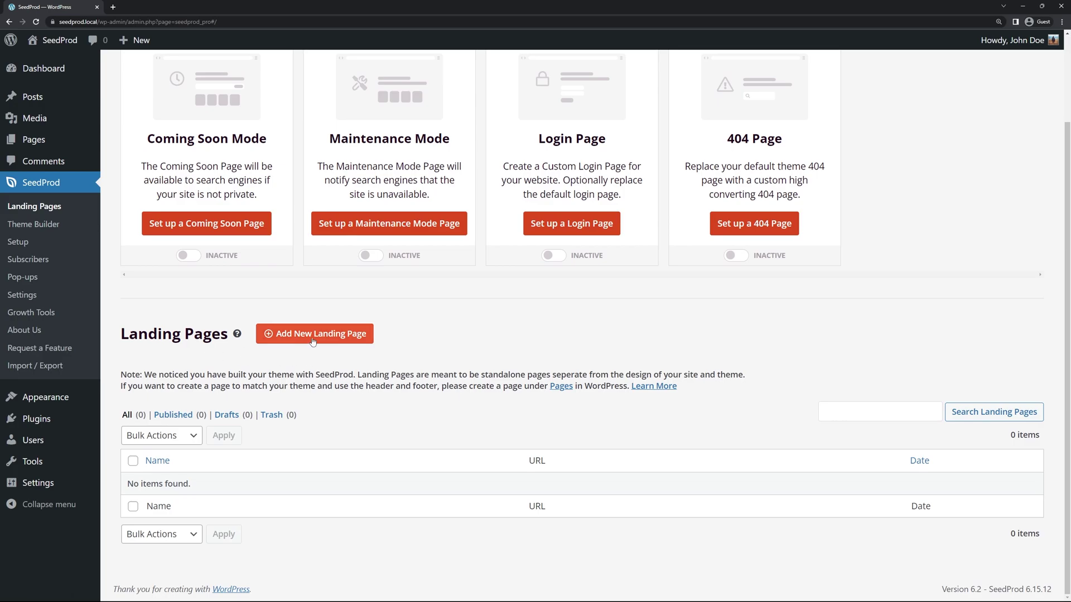
Step: Start a new landing page from the Keto Sales Page template and paste 'Particle Test' as its name
{"action": "left_click", "coordinate": [314, 335]}
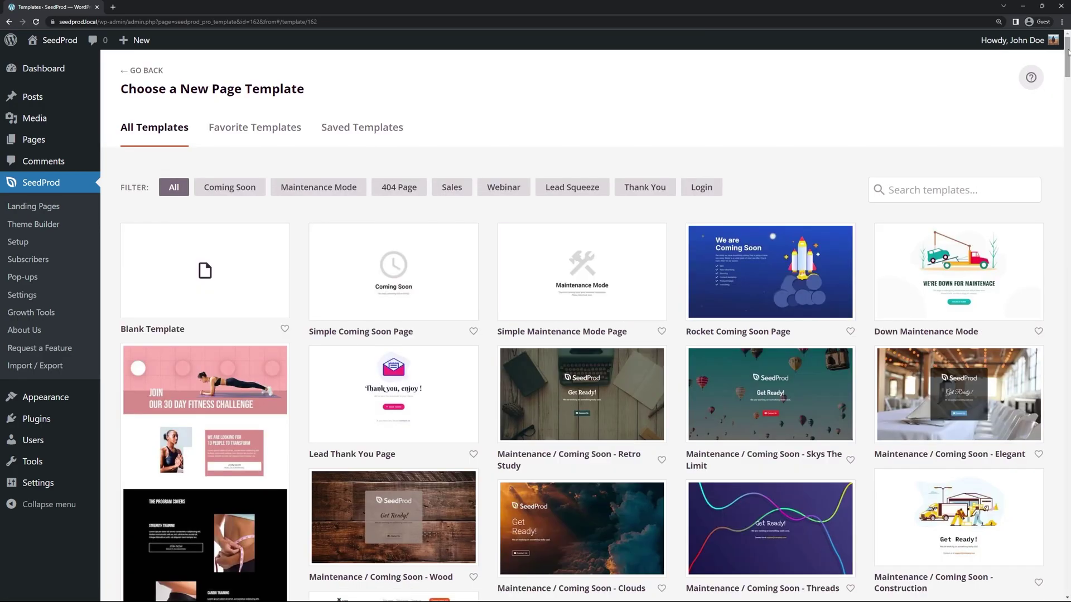
{"action": "left_click_drag", "start_coordinate": [1067, 52], "coordinate": [1067, 144]}
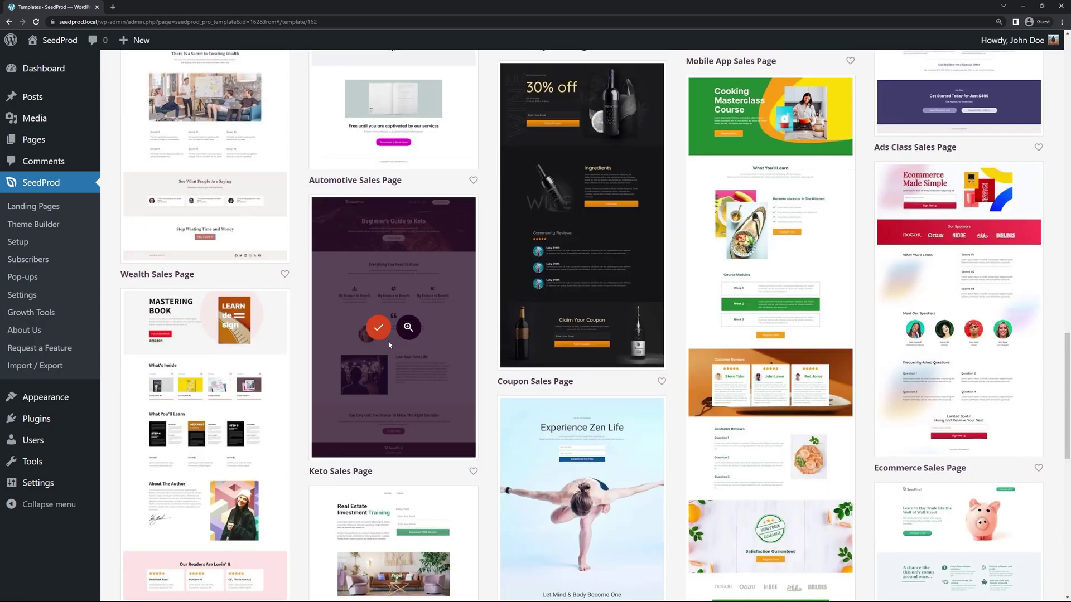
{"action": "left_click", "coordinate": [378, 329]}
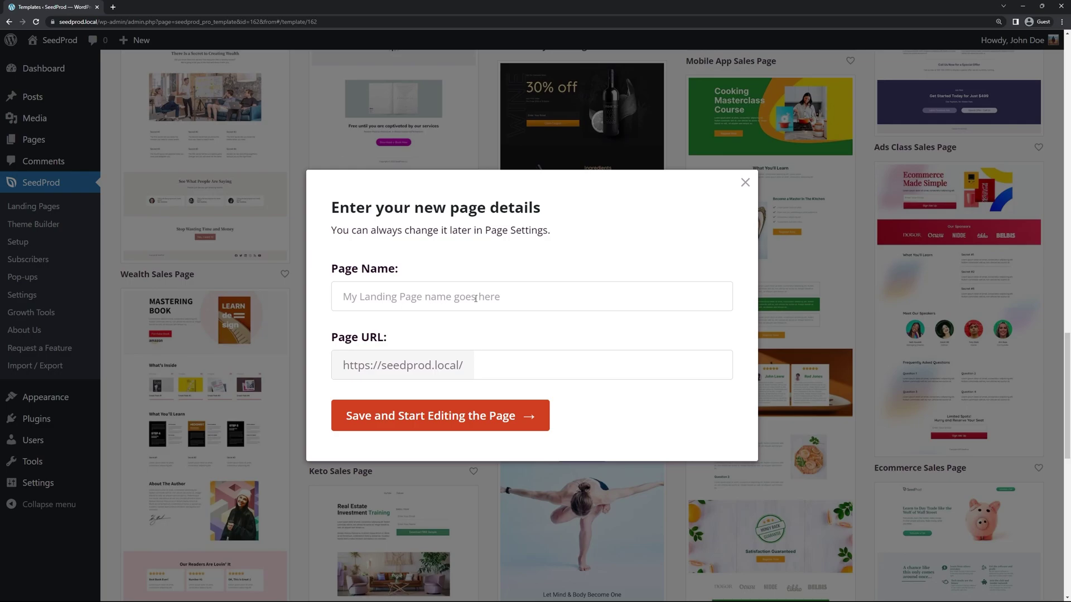
{"action": "type", "text": "Particle Test"}
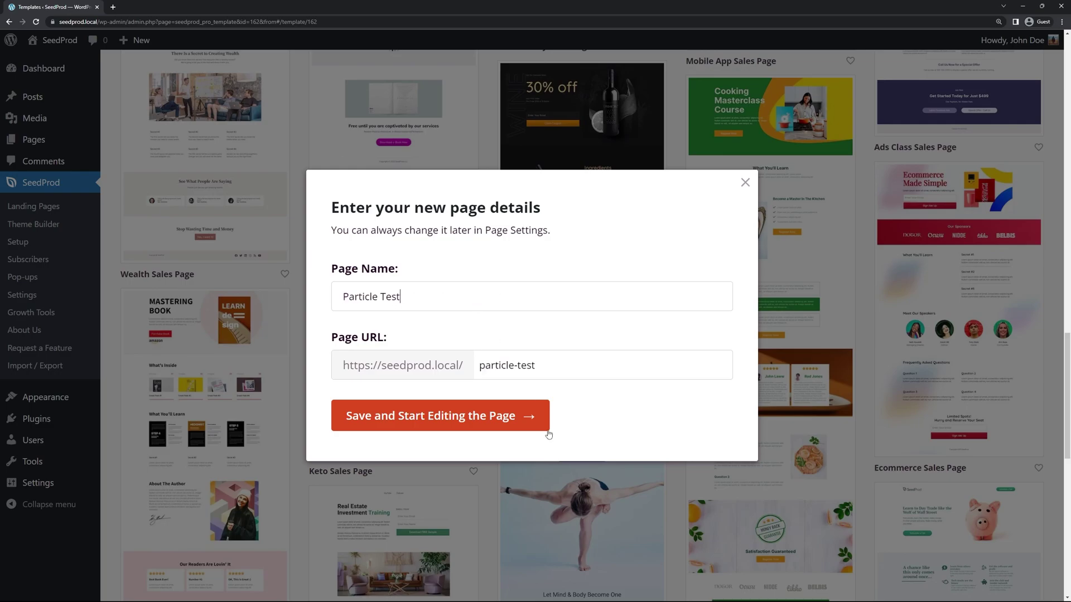
Step: Save the new page into the builder and select the hero's spacer, then the hero section background
{"action": "left_click", "coordinate": [449, 421]}
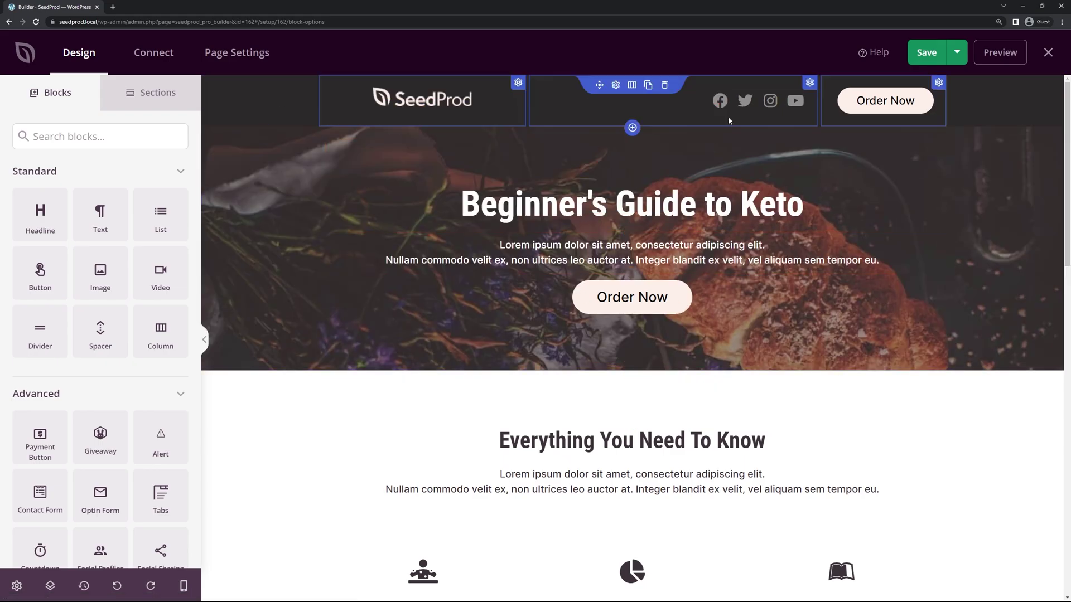
{"action": "mouse_move", "coordinate": [1066, 134]}
{"action": "left_mouse_down"}
{"action": "mouse_move", "coordinate": [1064, 454]}
{"action": "mouse_move", "coordinate": [1062, 128]}
{"action": "left_mouse_up"}
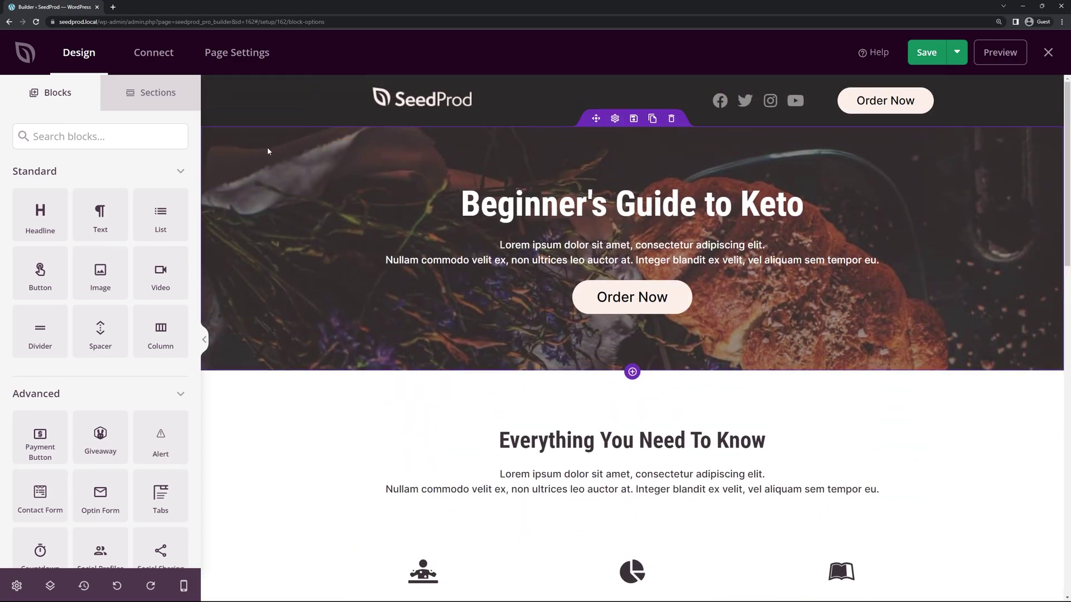
{"action": "left_click", "coordinate": [433, 162]}
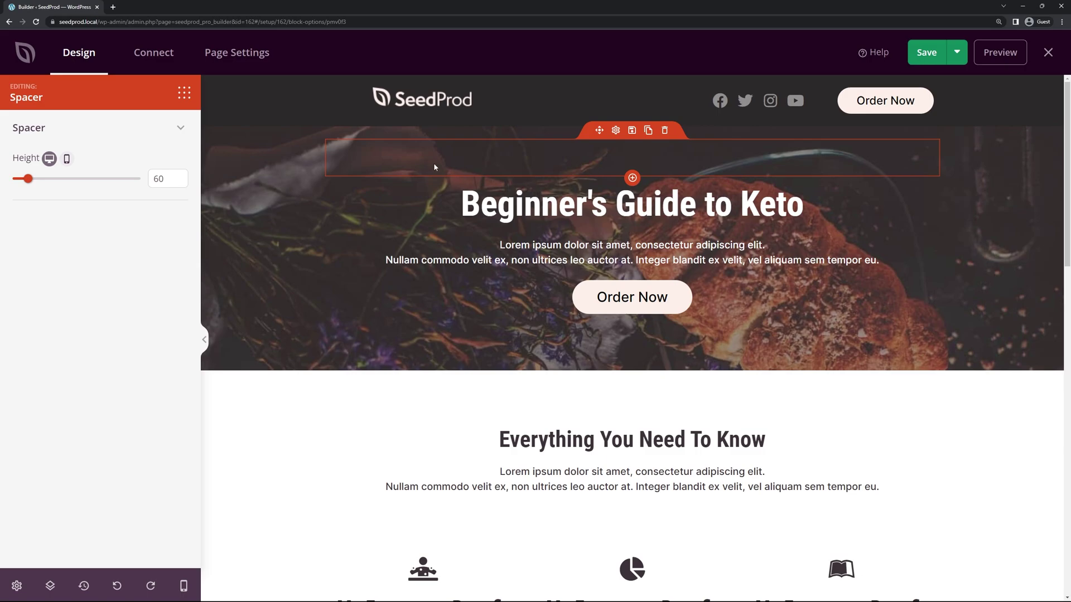
{"action": "left_click", "coordinate": [274, 166]}
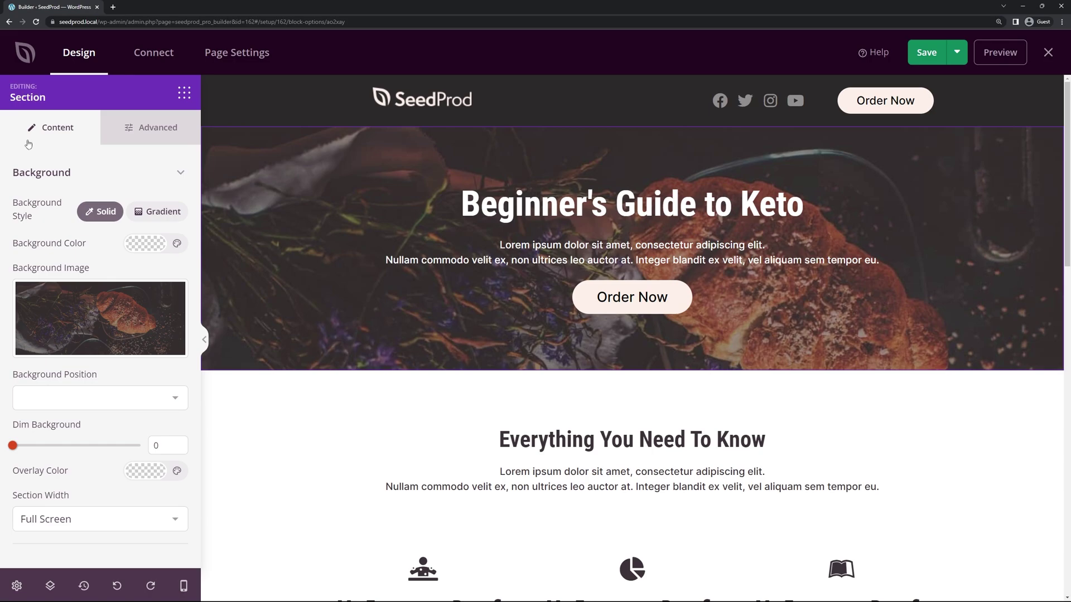
Step: Inspect the white section below the hero and the pink call-to-action section's settings
{"action": "mouse_move", "coordinate": [121, 304]}
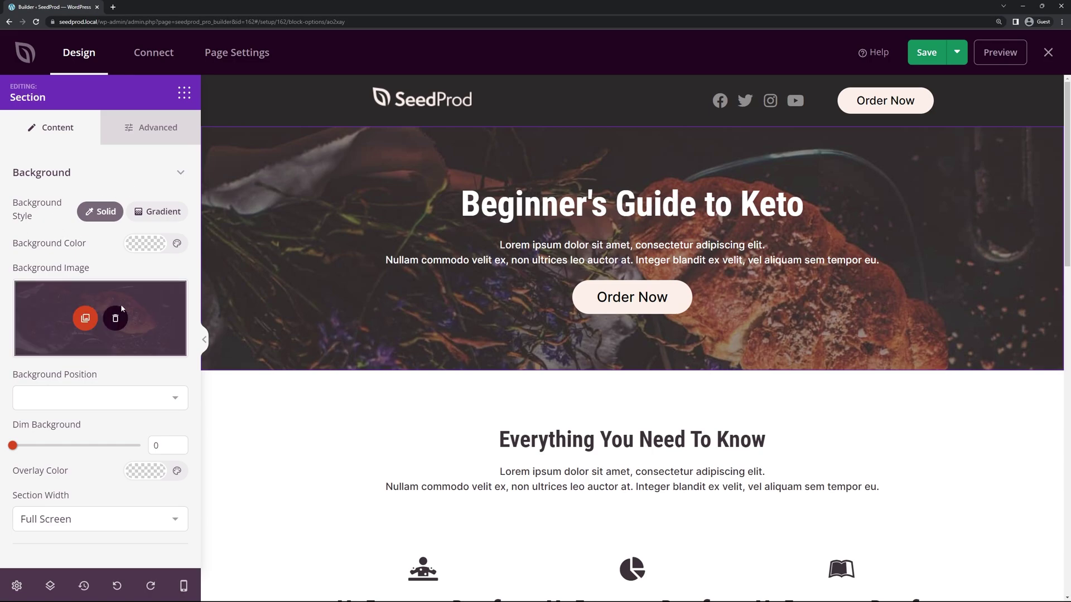
{"action": "left_click", "coordinate": [284, 391]}
{"action": "scroll", "coordinate": [265, 253], "scroll_direction": "down", "scroll_amount": 7}
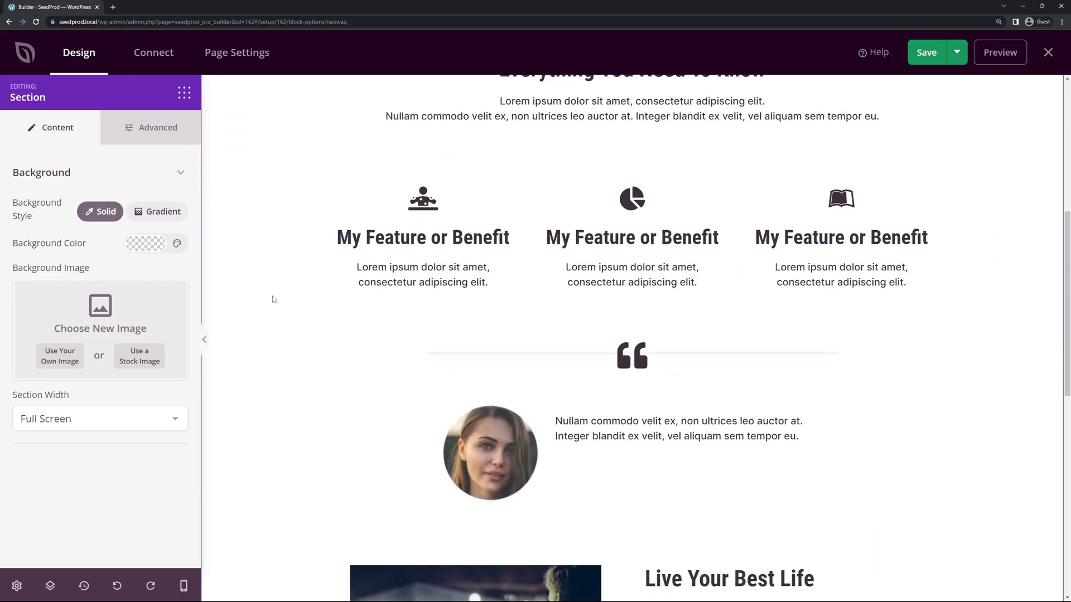
{"action": "scroll", "coordinate": [272, 295], "scroll_direction": "down", "scroll_amount": 10}
{"action": "left_click", "coordinate": [250, 285]}
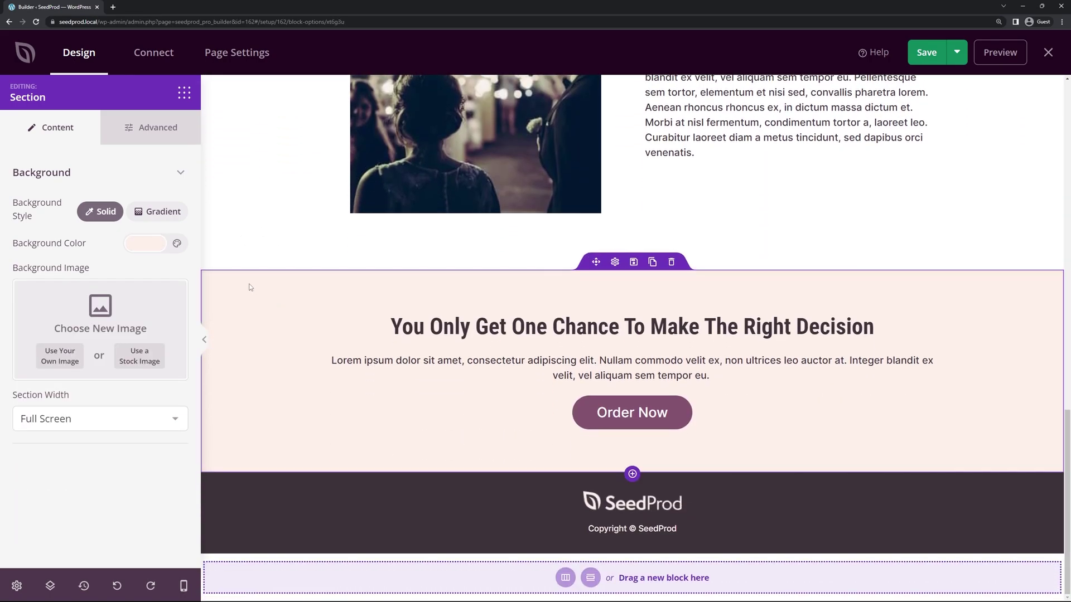
{"action": "scroll", "coordinate": [267, 340], "scroll_direction": "up", "scroll_amount": 17}
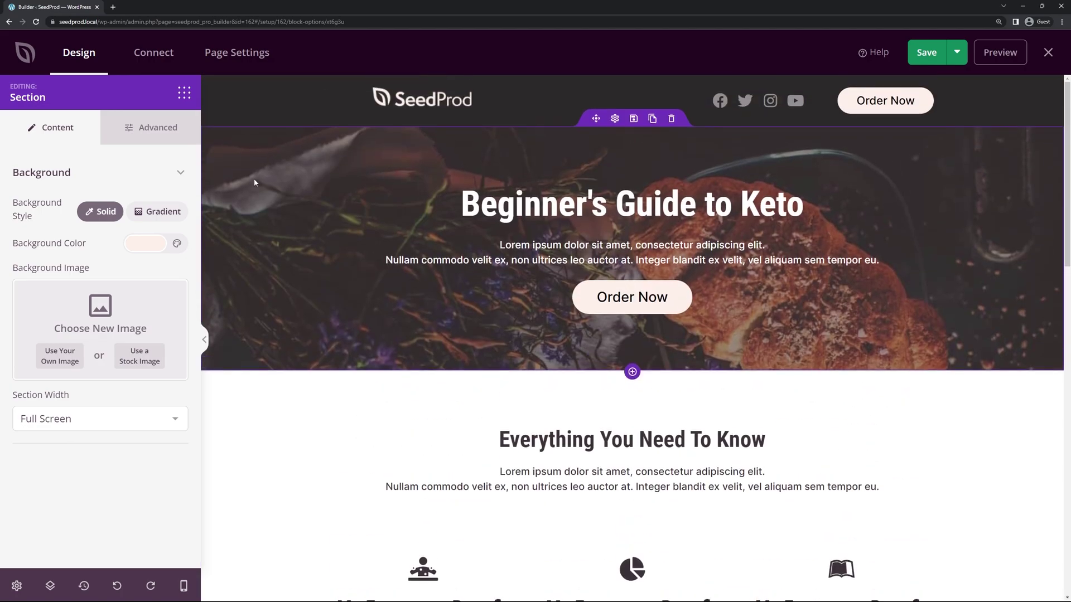
Step: Turn on an animated particle background in the hero section's advanced settings
{"action": "left_click", "coordinate": [252, 151]}
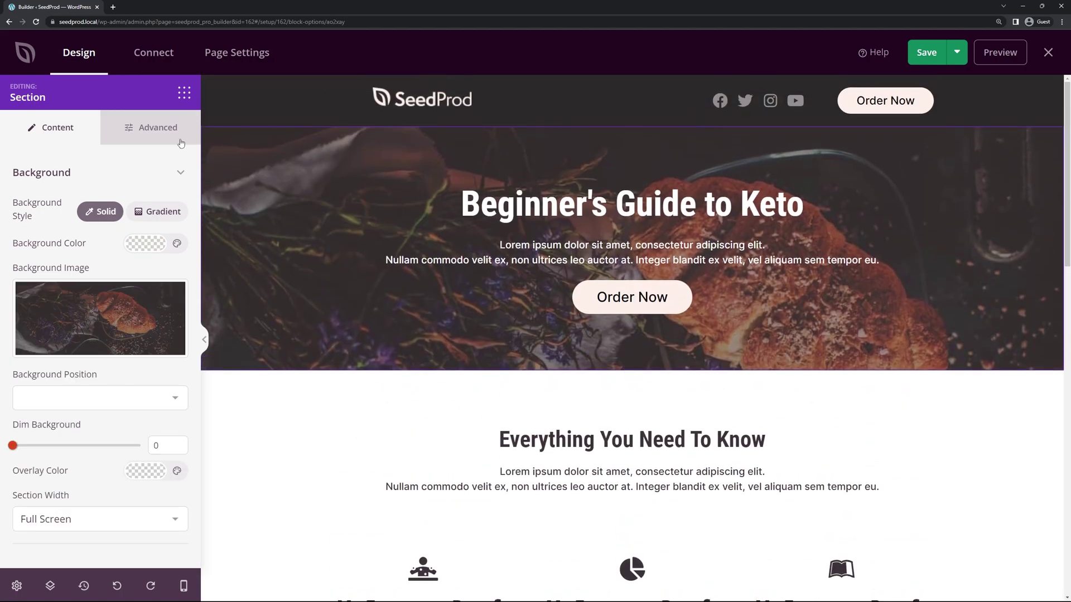
{"action": "left_click", "coordinate": [146, 129]}
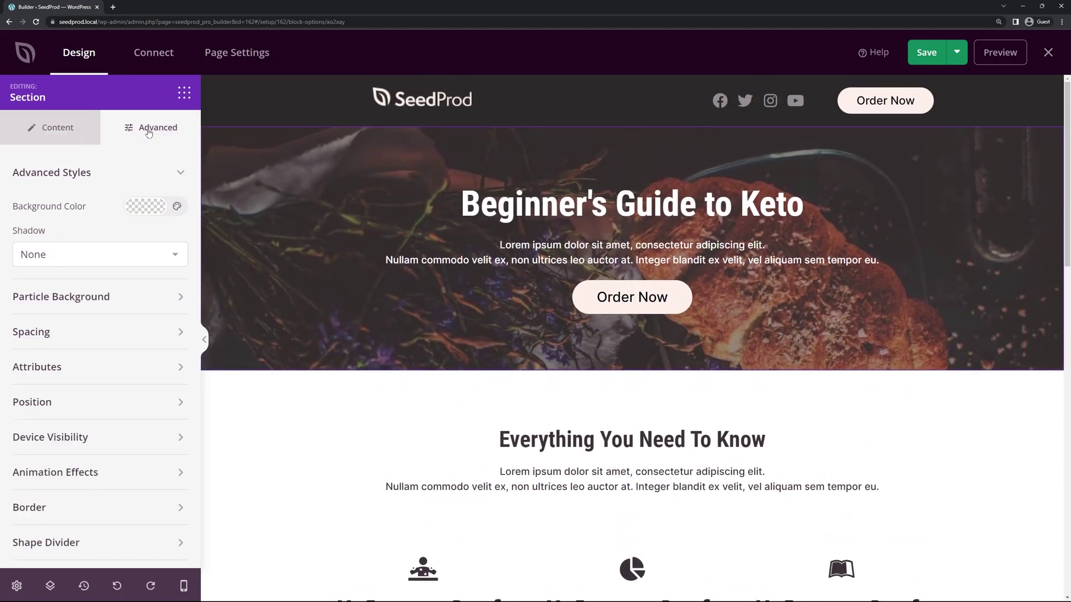
{"action": "left_click", "coordinate": [103, 178]}
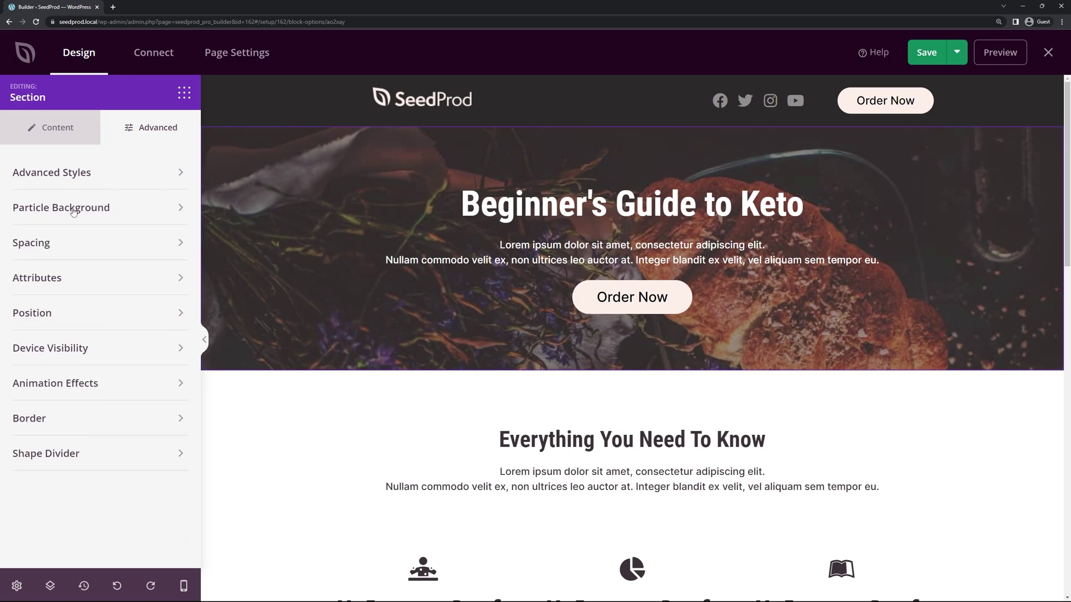
{"action": "left_click", "coordinate": [158, 212]}
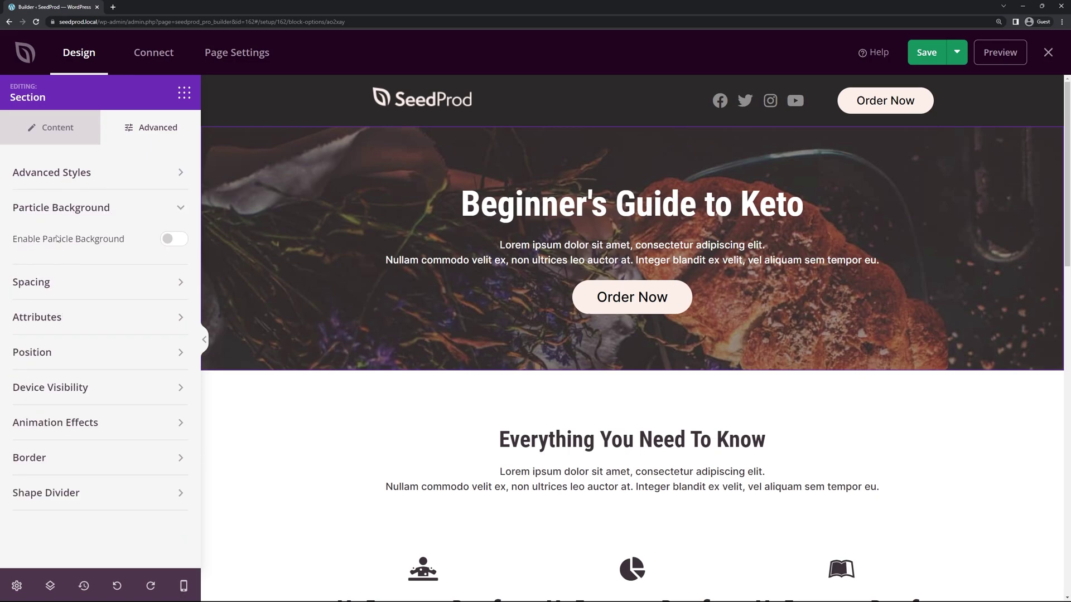
{"action": "left_click", "coordinate": [174, 239]}
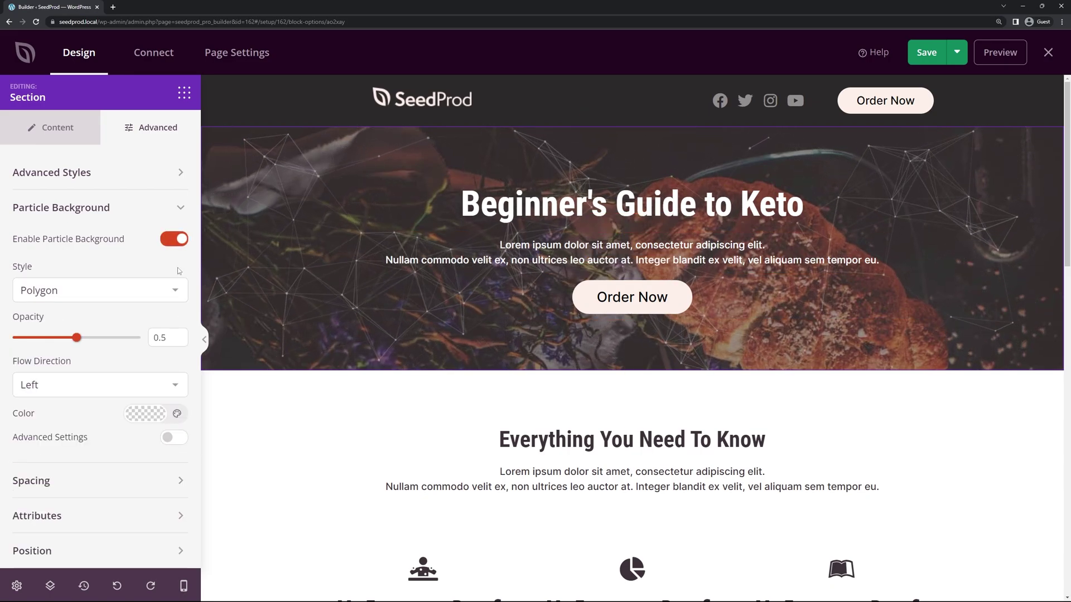
{"action": "scroll", "coordinate": [41, 182], "scroll_direction": "down", "scroll_amount": 2}
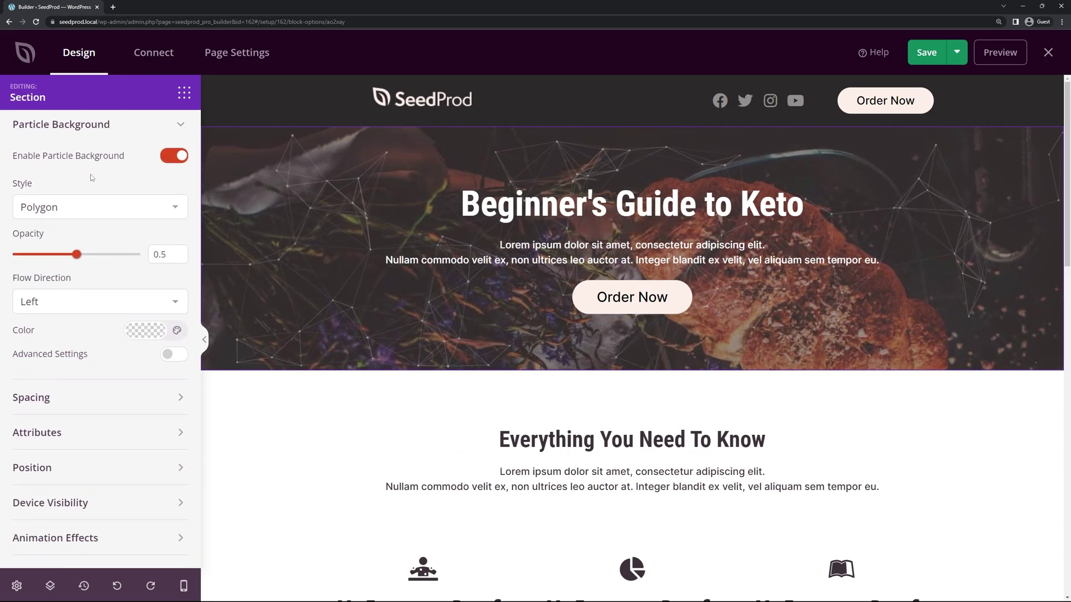
Step: Try the Space, Snow and Snowflakes particle styles on the hero
{"action": "left_click", "coordinate": [124, 212]}
{"action": "left_click", "coordinate": [92, 241]}
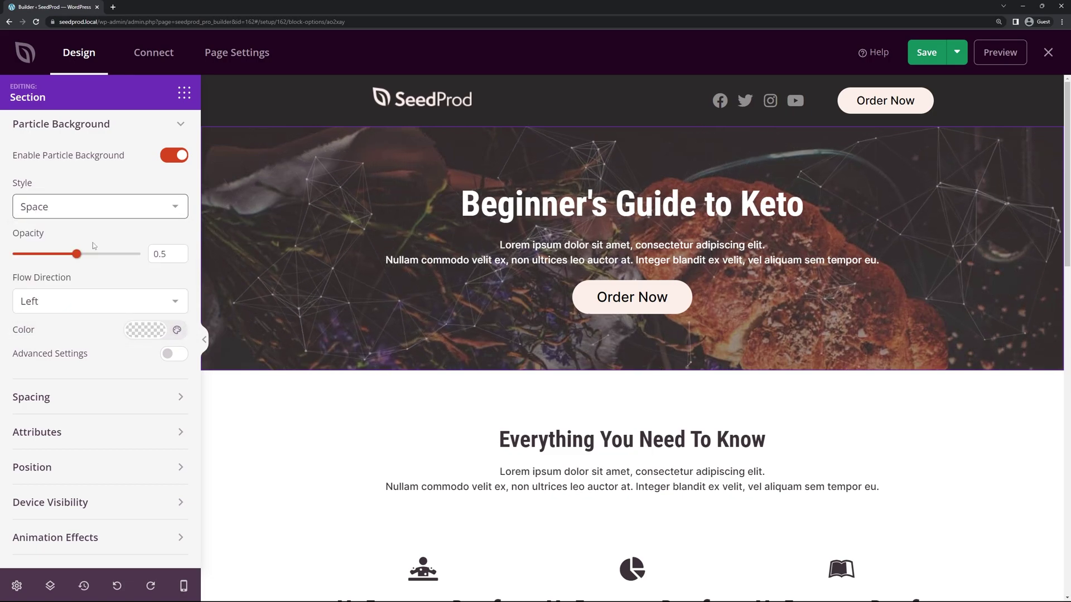
{"action": "left_click", "coordinate": [139, 208]}
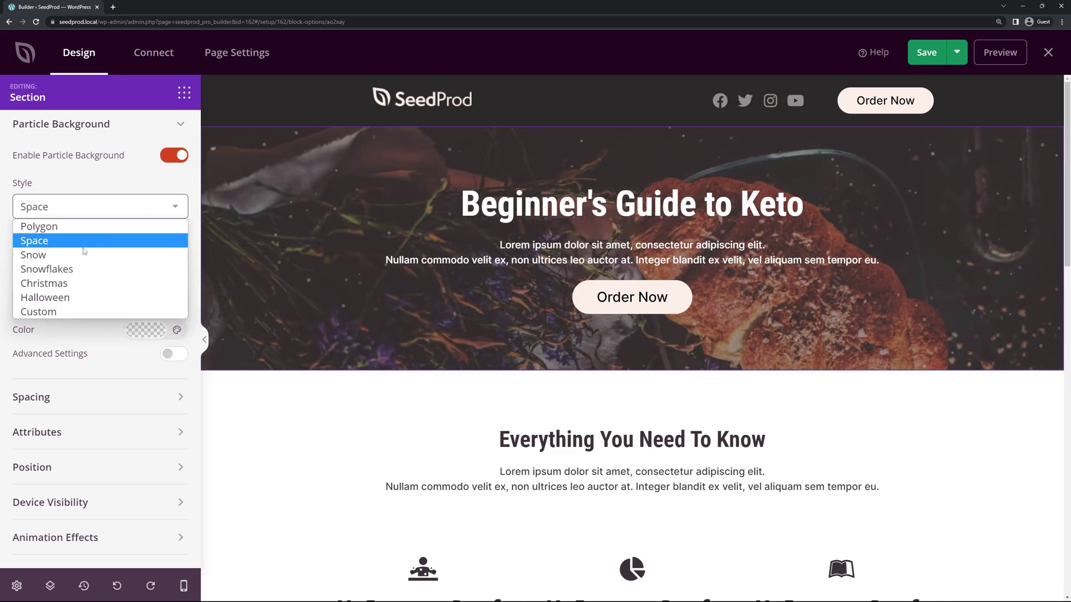
{"action": "left_click", "coordinate": [79, 254]}
{"action": "left_click", "coordinate": [89, 207]}
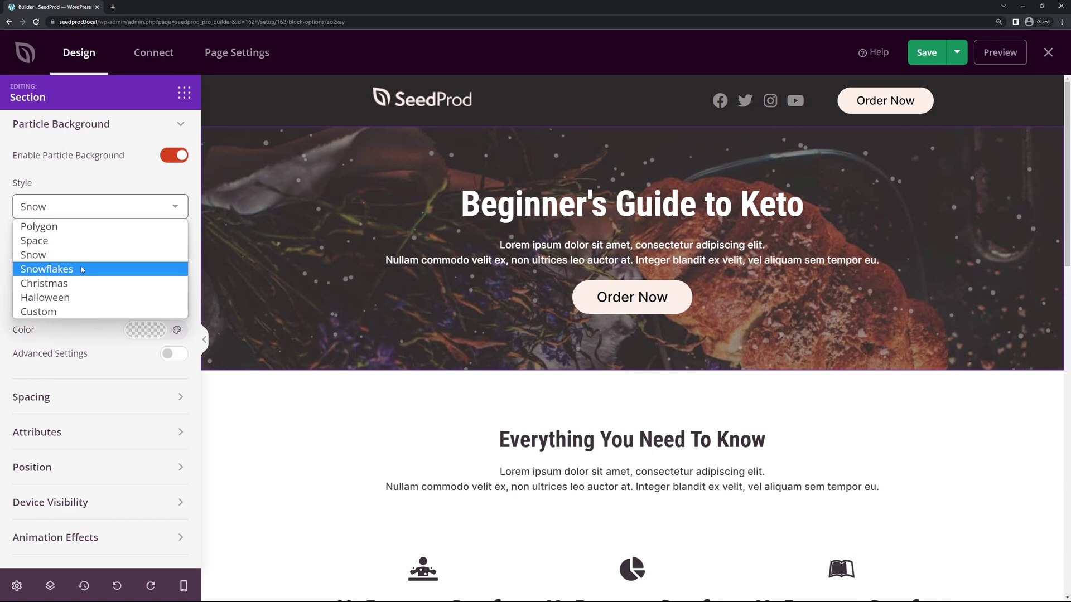
{"action": "left_click", "coordinate": [82, 268]}
Step: Try the Christmas and Halloween particle styles, then settle on Custom
{"action": "left_click", "coordinate": [125, 212]}
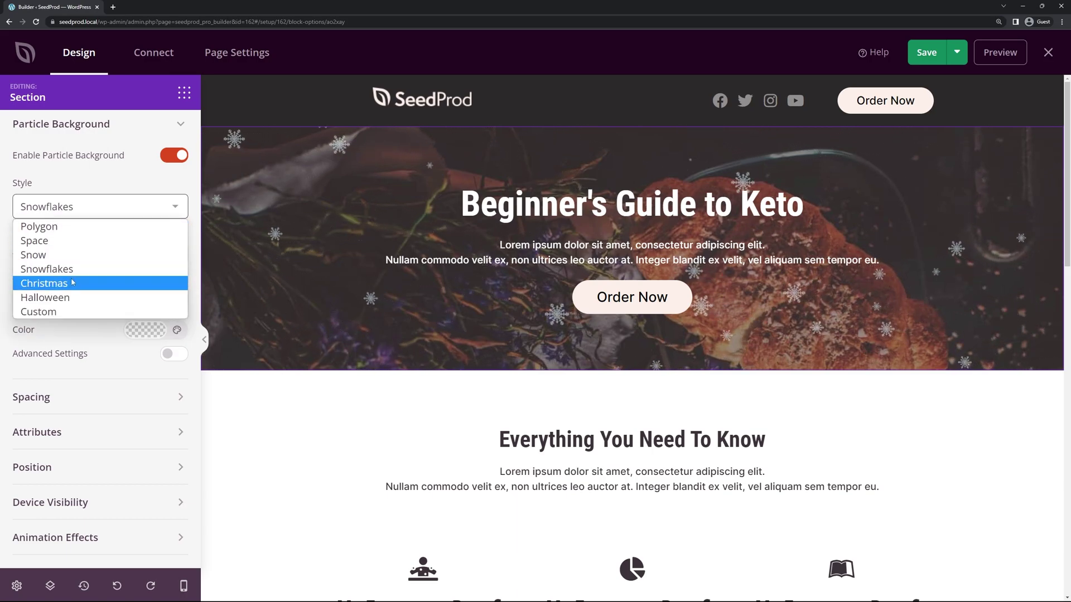
{"action": "left_click", "coordinate": [75, 278]}
{"action": "left_click", "coordinate": [119, 211]}
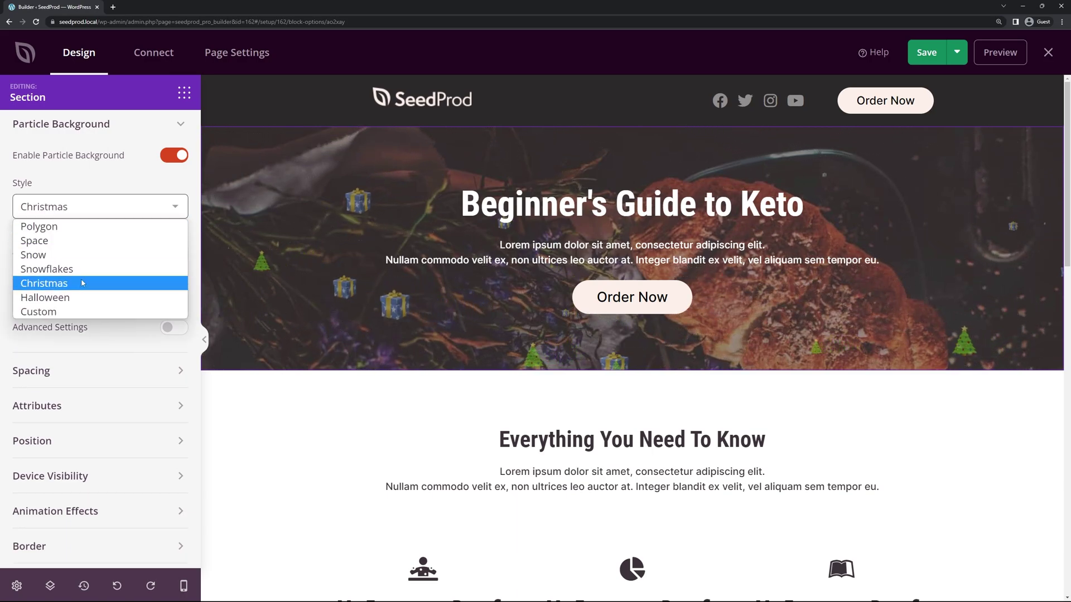
{"action": "left_click", "coordinate": [75, 297]}
{"action": "left_click", "coordinate": [117, 209]}
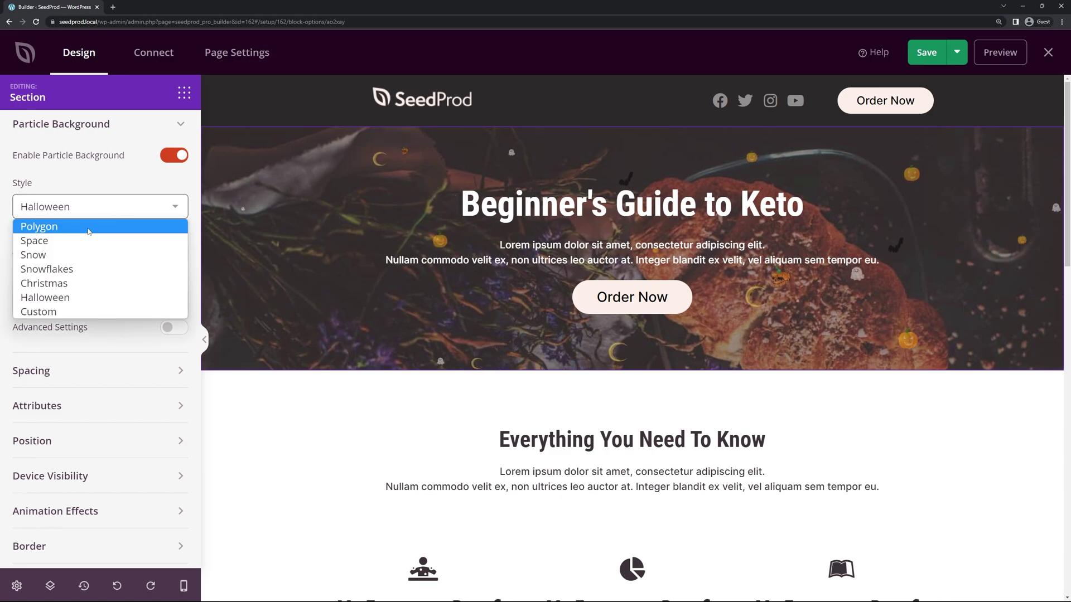
{"action": "left_click", "coordinate": [66, 332]}
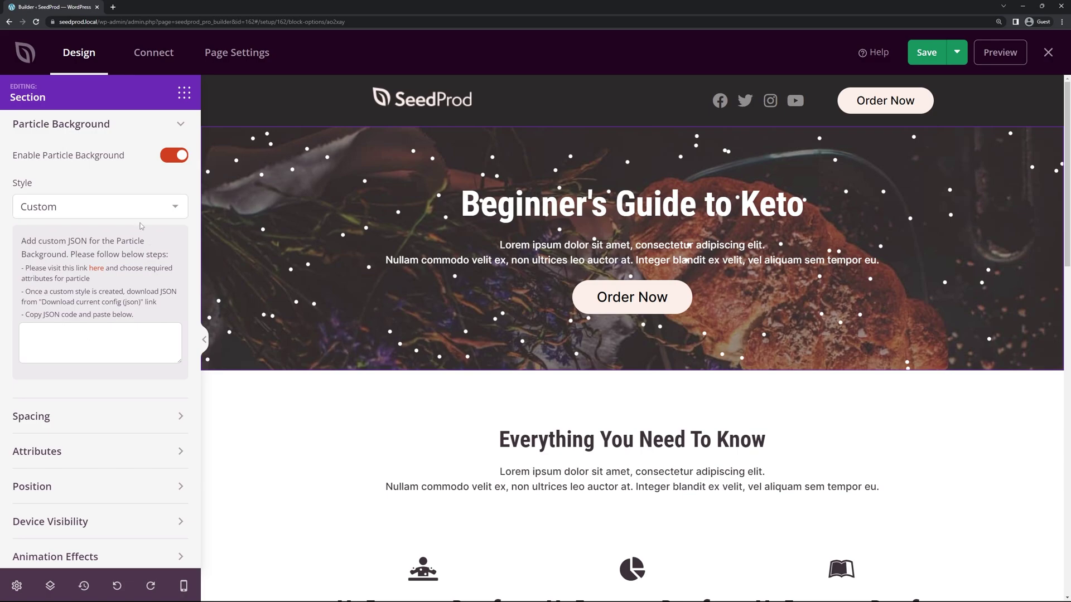
{"action": "left_click", "coordinate": [122, 212]}
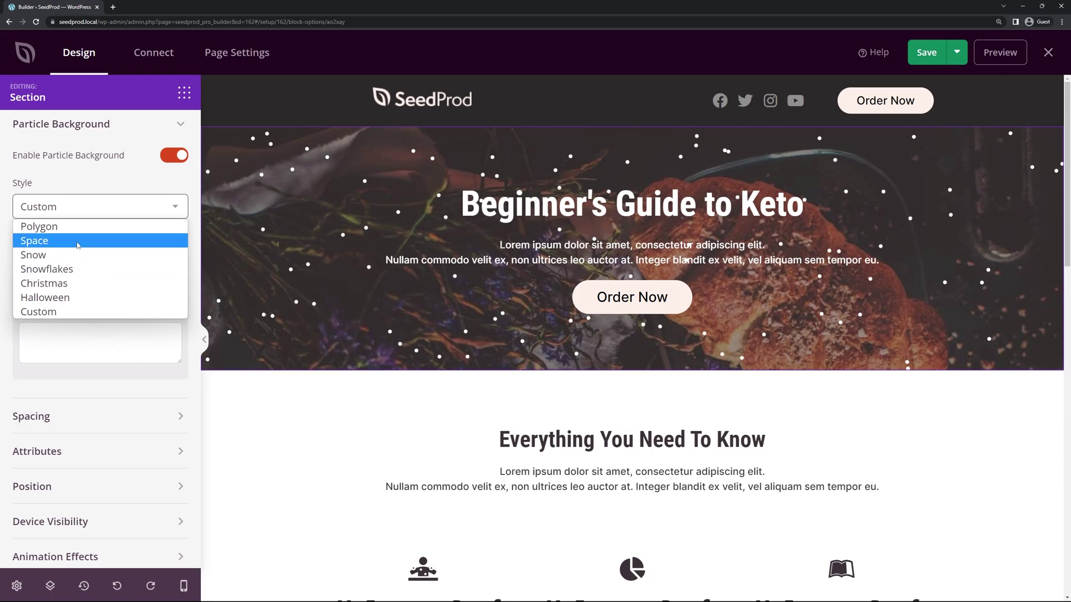
Step: Switch the hero particles to Space style at 0.2 opacity, flowing toward the top
{"action": "left_click", "coordinate": [78, 245]}
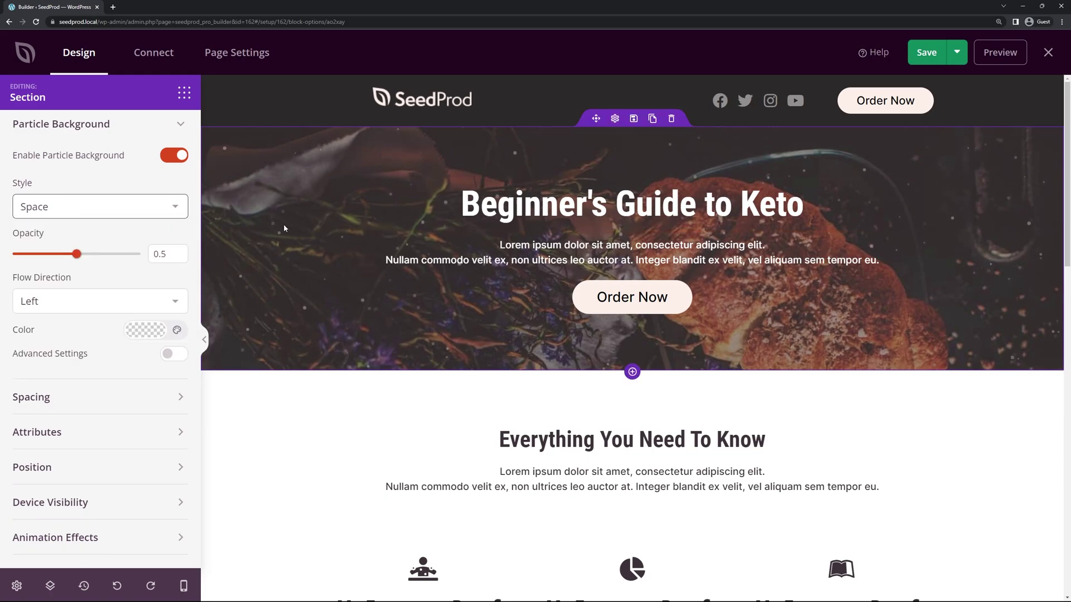
{"action": "left_click_drag", "start_coordinate": [77, 255], "coordinate": [38, 256]}
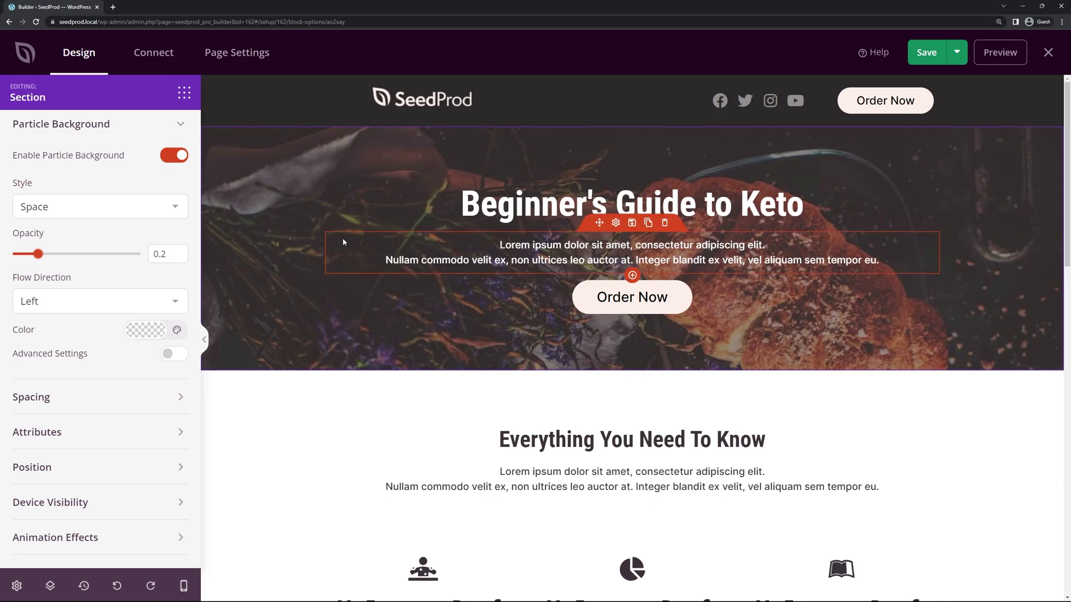
{"action": "left_click", "coordinate": [125, 304]}
{"action": "left_click", "coordinate": [83, 322]}
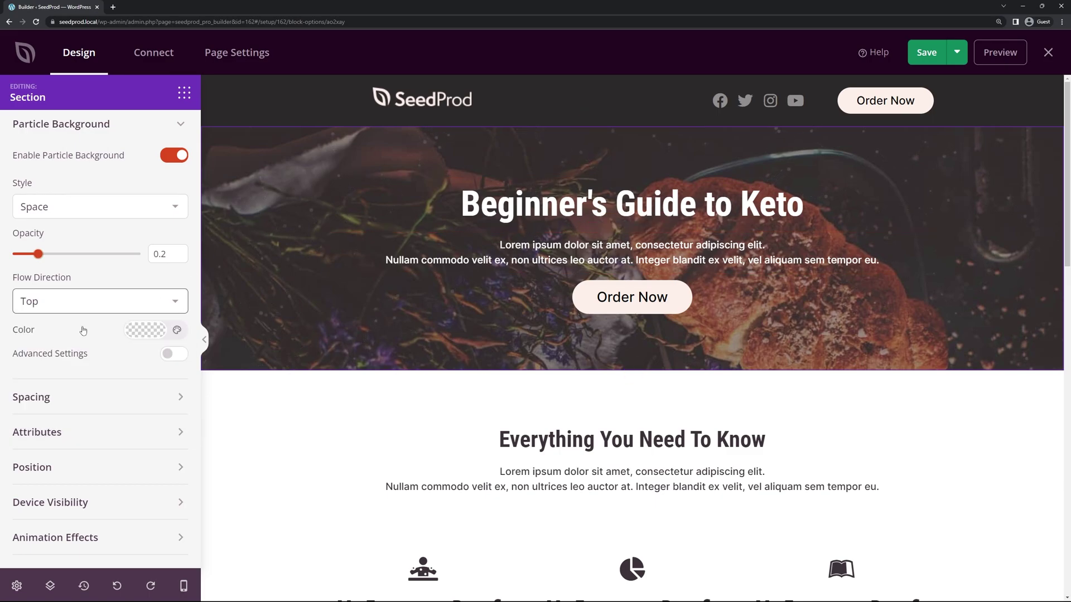
Step: Make the particles orange (#FB8C00) after briefly trying red
{"action": "left_click", "coordinate": [149, 333]}
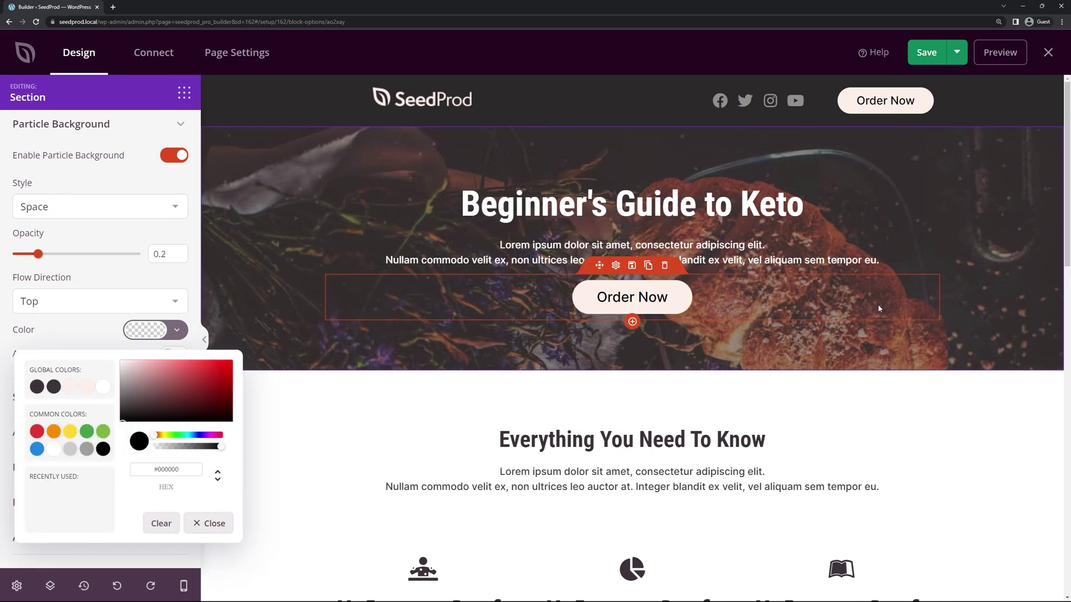
{"action": "left_click", "coordinate": [53, 432]}
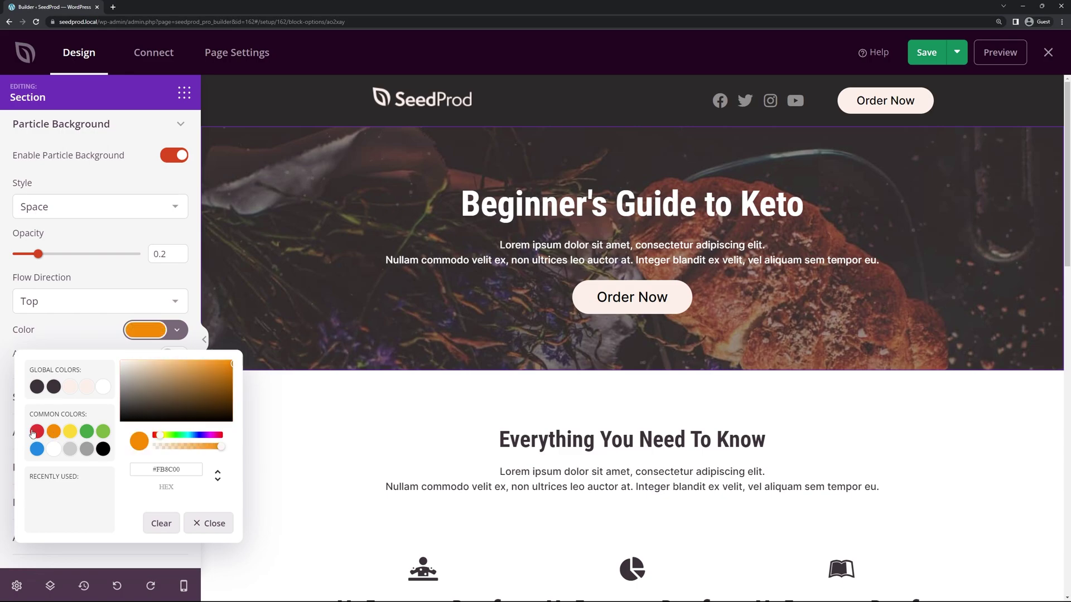
{"action": "left_click", "coordinate": [36, 432]}
{"action": "left_click", "coordinate": [89, 339]}
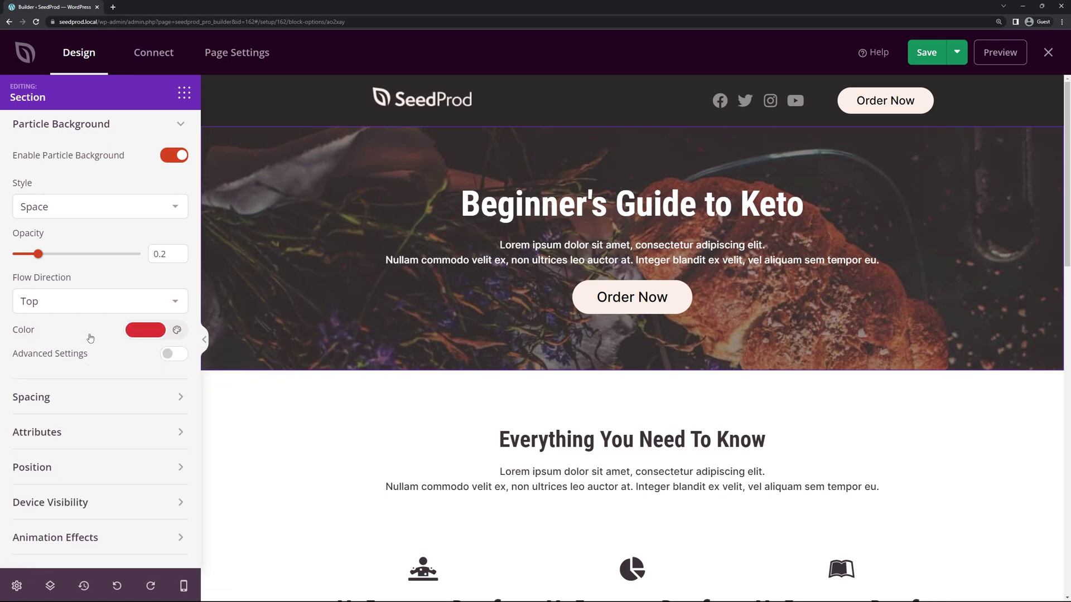
{"action": "left_click", "coordinate": [181, 341]}
{"action": "left_click", "coordinate": [55, 432]}
{"action": "left_click", "coordinate": [81, 338]}
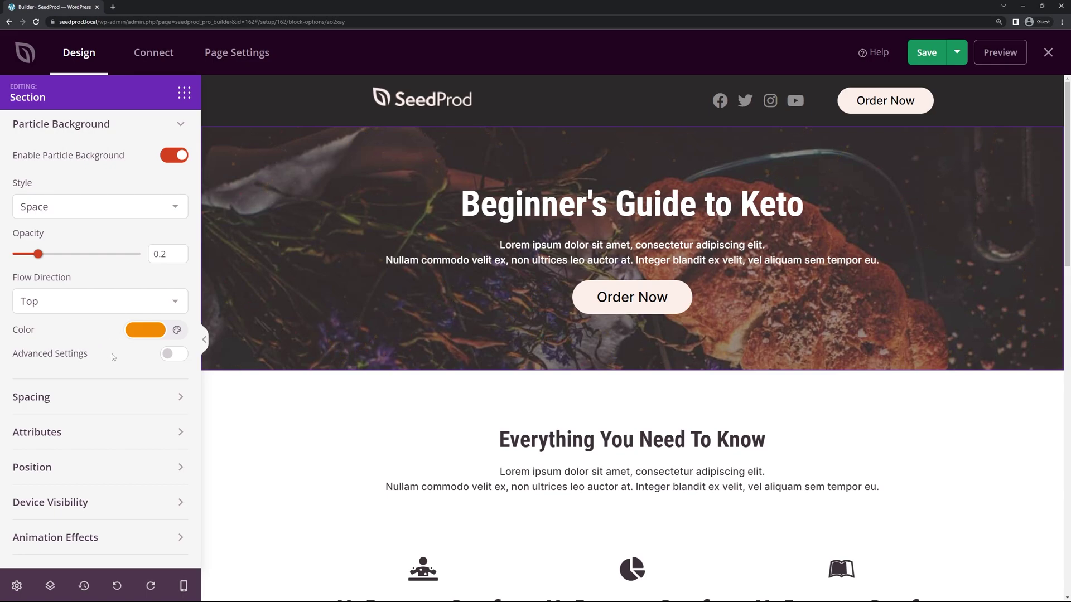
Step: Enable advanced particle settings and drag the Number of Particles slider upward
{"action": "left_click", "coordinate": [174, 354]}
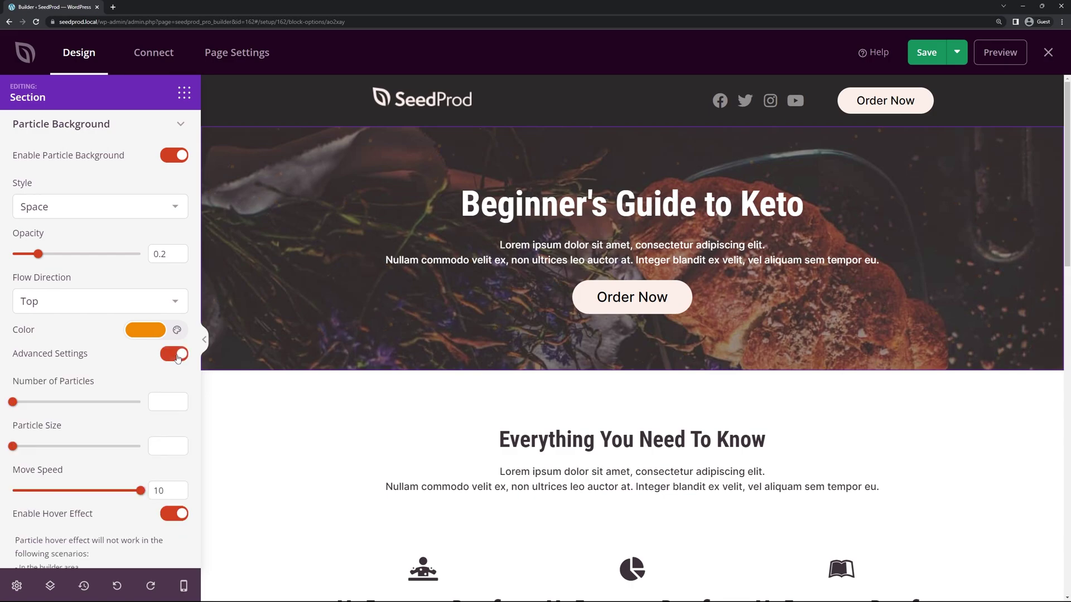
{"action": "scroll", "coordinate": [92, 258], "scroll_direction": "down", "scroll_amount": 2}
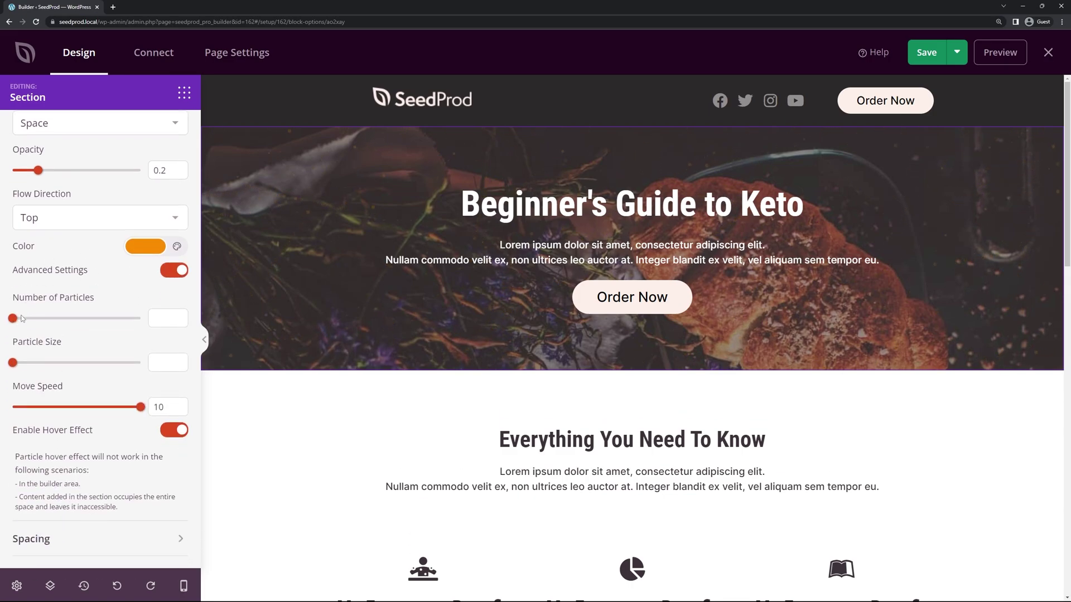
{"action": "left_click_drag", "start_coordinate": [24, 321], "coordinate": [94, 318]}
{"action": "left_click_drag", "start_coordinate": [95, 322], "coordinate": [121, 322]}
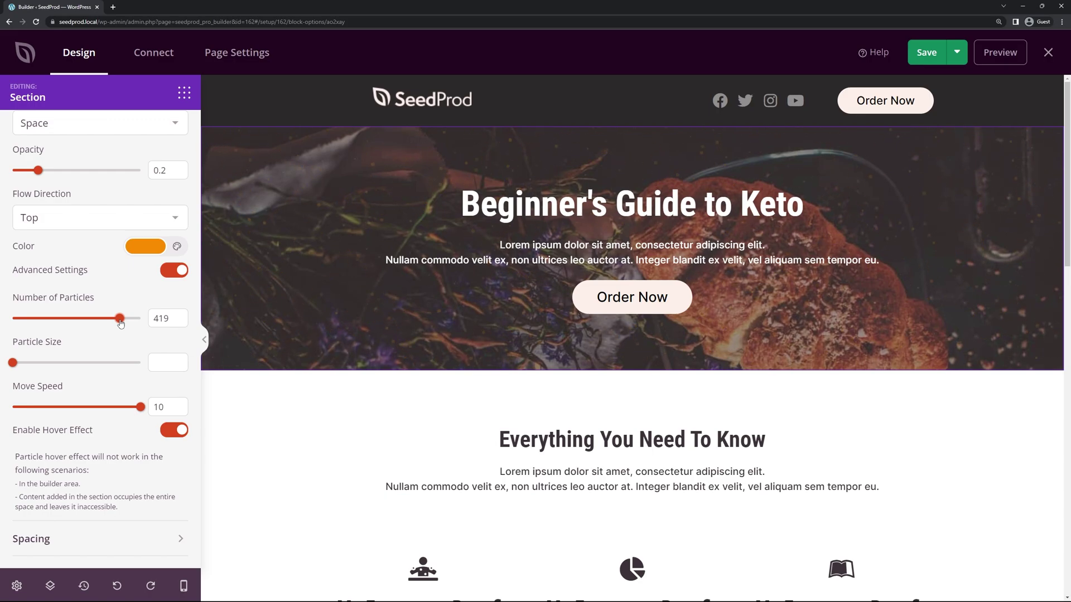
{"action": "left_click_drag", "start_coordinate": [121, 322], "coordinate": [145, 322]}
Step: Adjust the Particle Size slider down after enlarging it, and slow Move Speed to 1
{"action": "left_click_drag", "start_coordinate": [12, 363], "coordinate": [49, 363]}
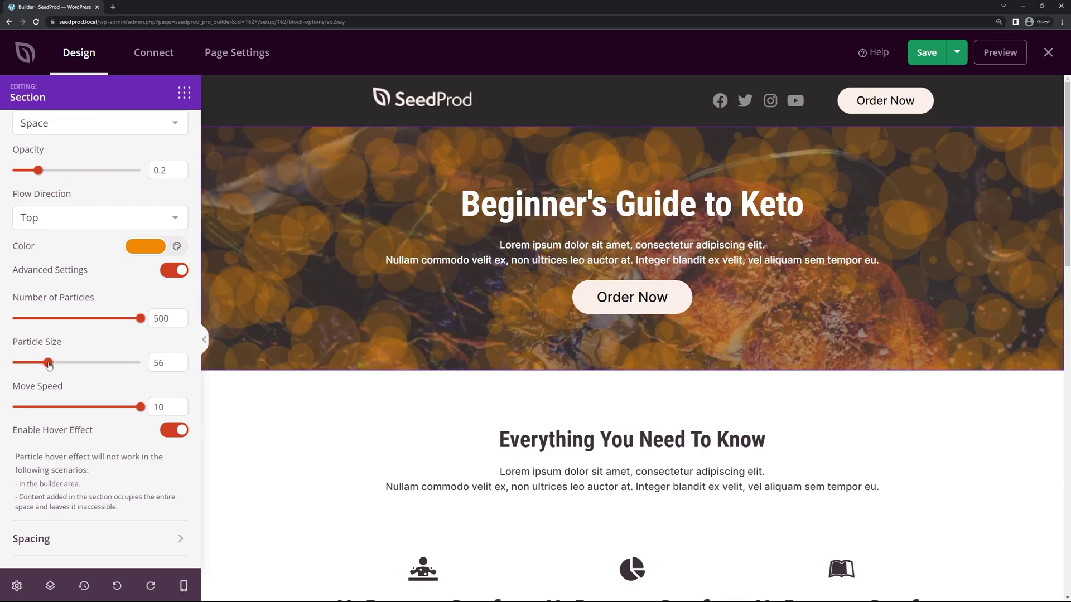
{"action": "left_click_drag", "start_coordinate": [141, 407], "coordinate": [19, 407]}
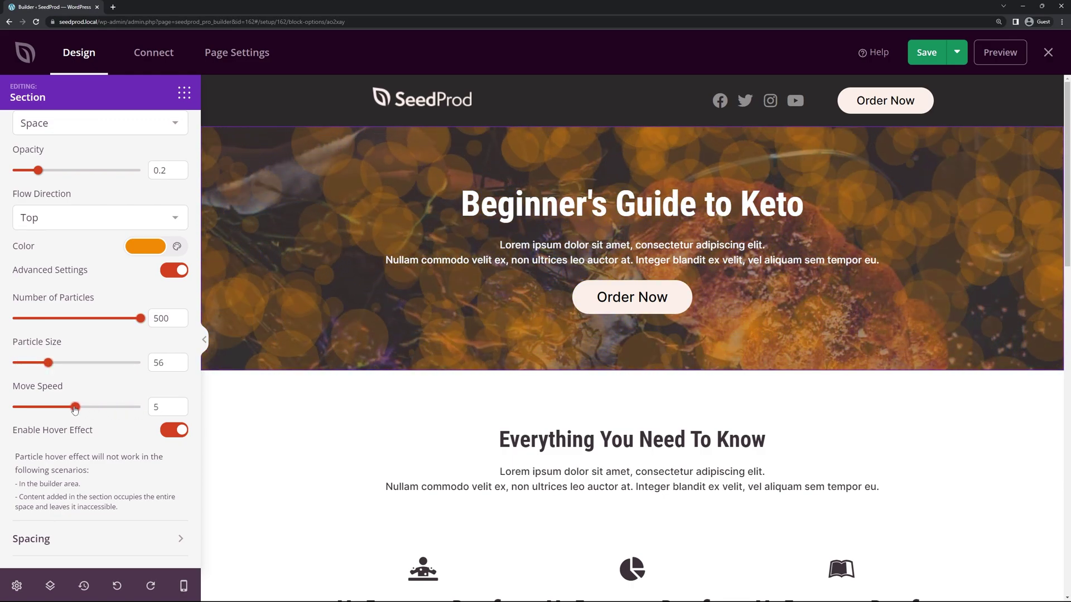
{"action": "left_click_drag", "start_coordinate": [48, 363], "coordinate": [19, 363]}
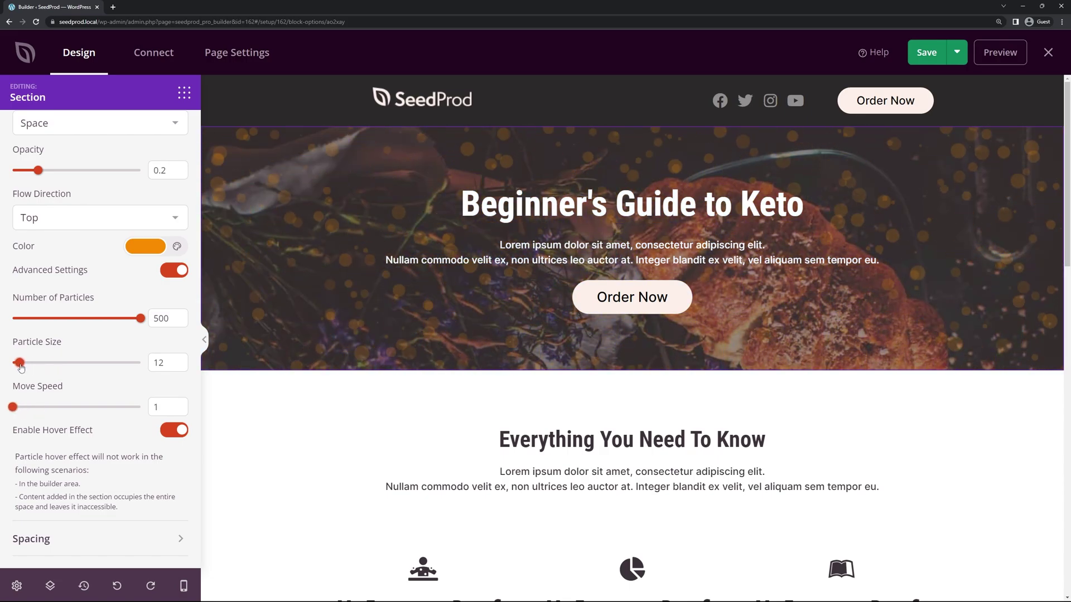
{"action": "left_click_drag", "start_coordinate": [20, 367], "coordinate": [18, 366]}
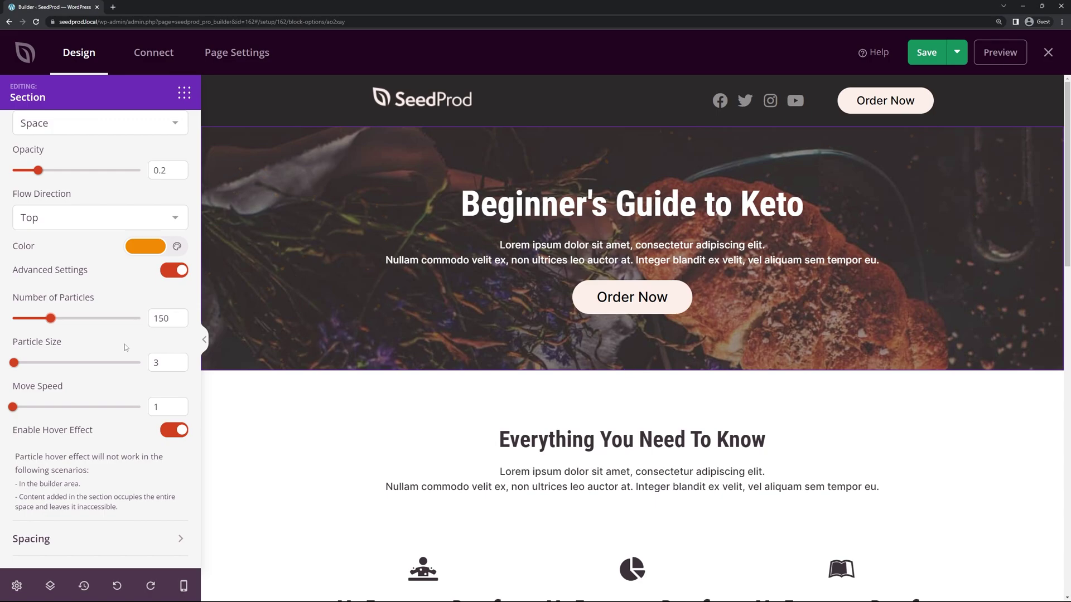
{"action": "scroll", "coordinate": [65, 438], "scroll_direction": "down", "scroll_amount": 2}
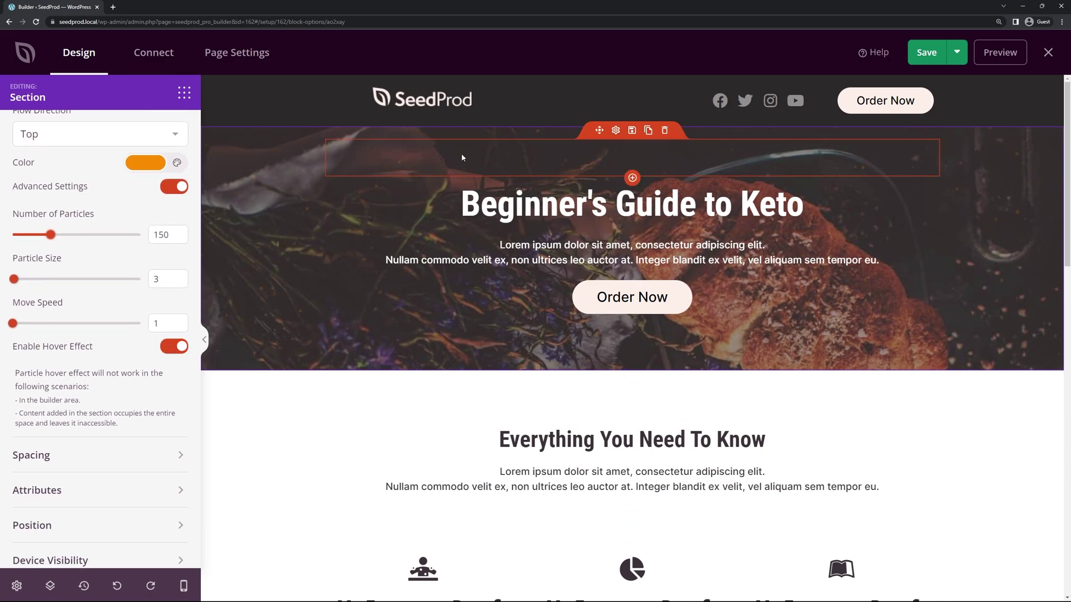
Step: Save the Particle Test page, preview it in a new tab, and save it again
{"action": "left_click", "coordinate": [929, 55]}
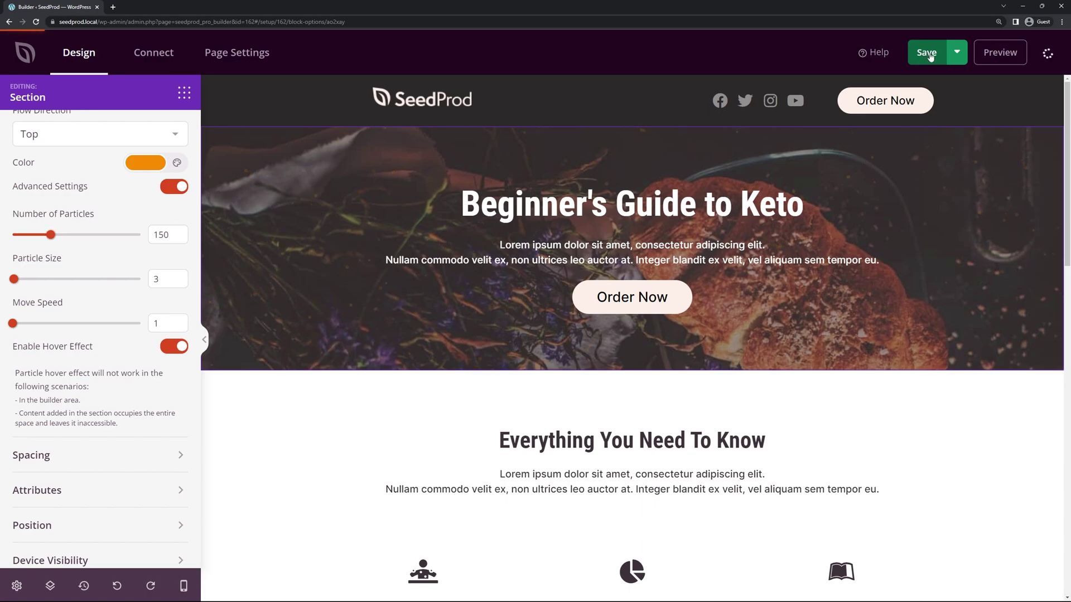
{"action": "left_click", "coordinate": [1001, 53]}
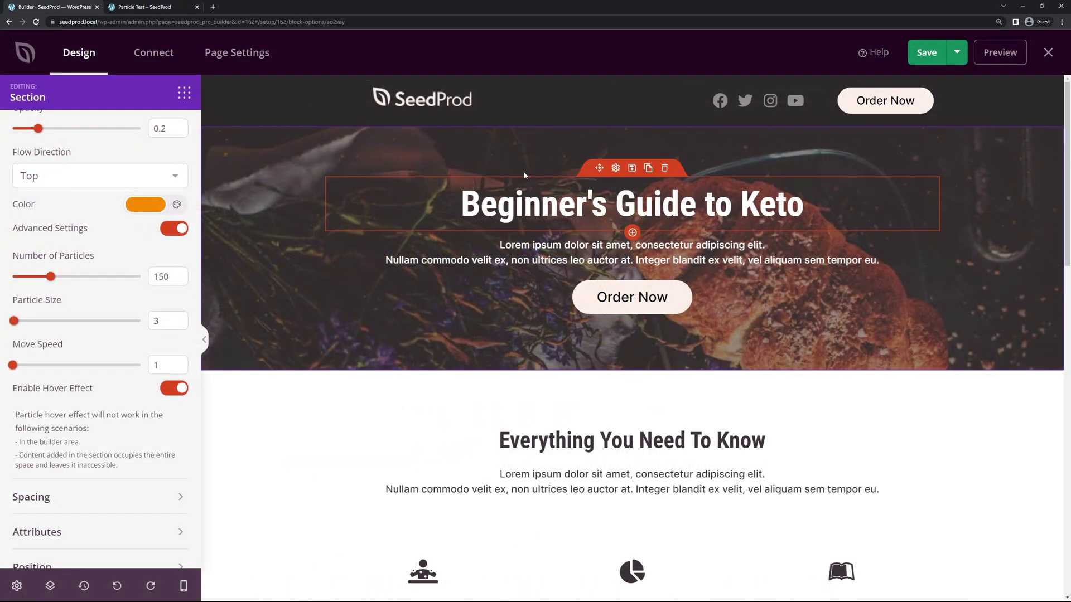
{"action": "scroll", "coordinate": [1068, 162], "scroll_direction": "down", "scroll_amount": 12}
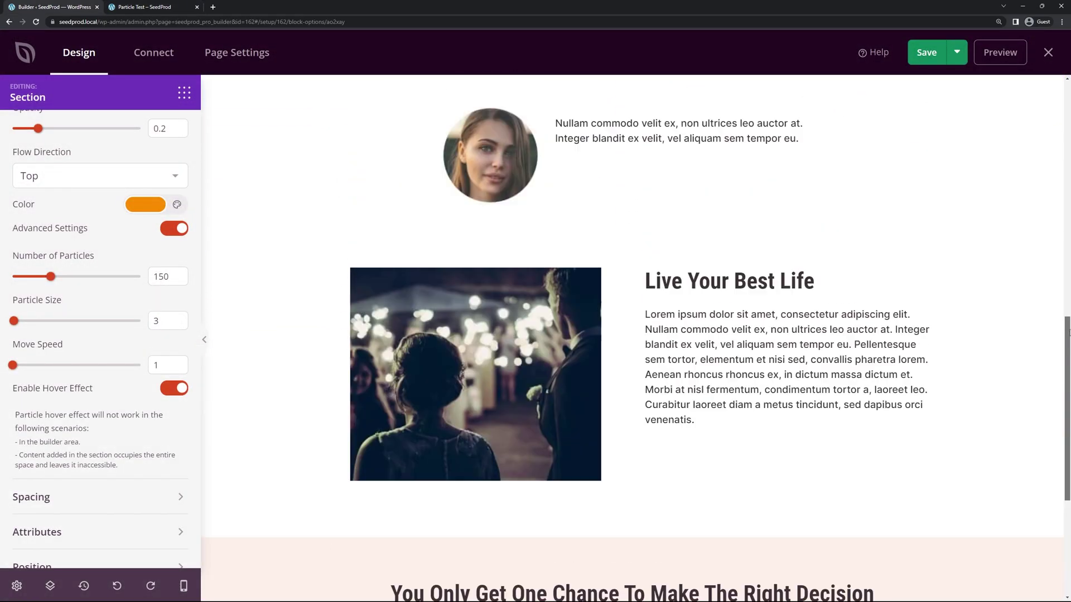
{"action": "scroll", "coordinate": [1015, 130], "scroll_direction": "up", "scroll_amount": 12}
{"action": "left_click", "coordinate": [927, 52]}
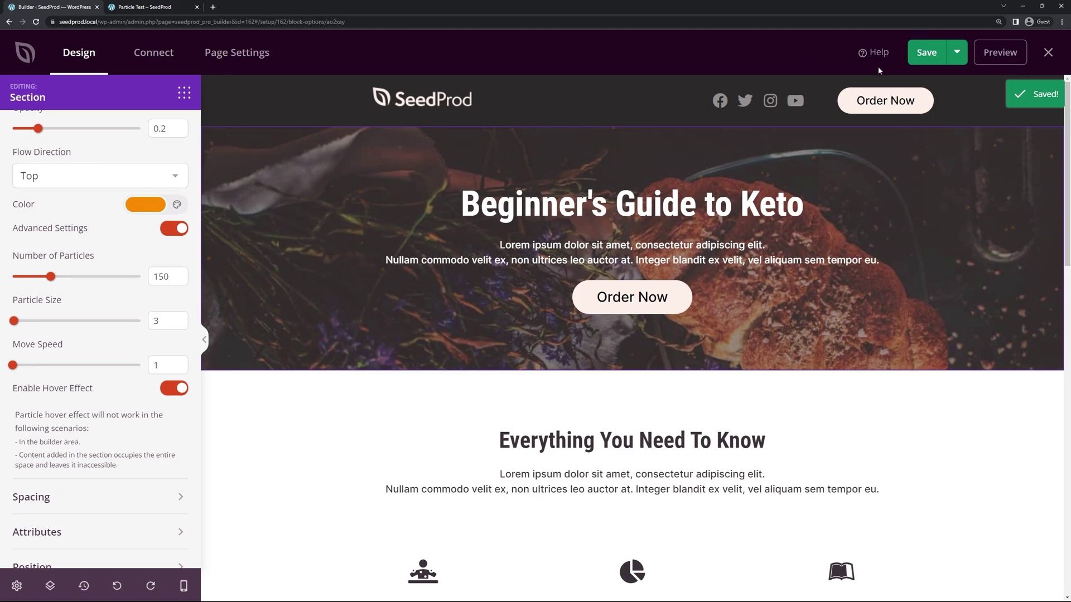